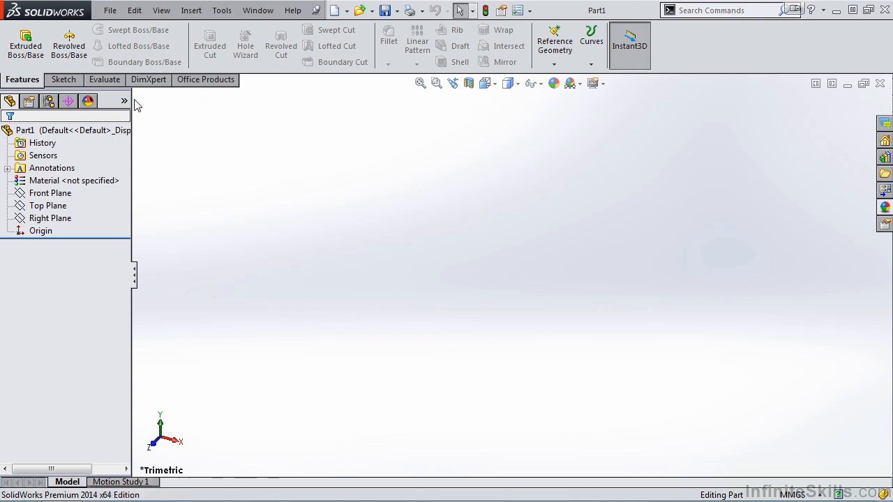
Sketch a center rectangle about 206 by 114 mm on the Top Plane, centered on the origin, and exit the sketch.
click(71, 83)
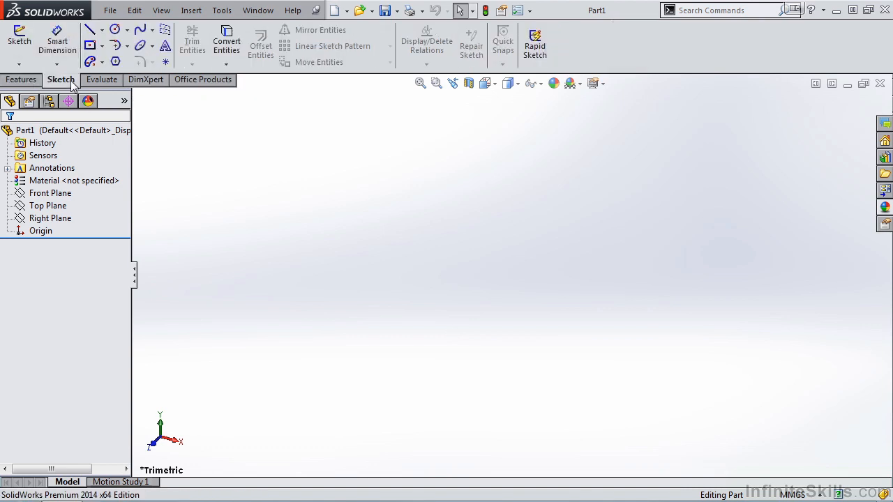
click(19, 43)
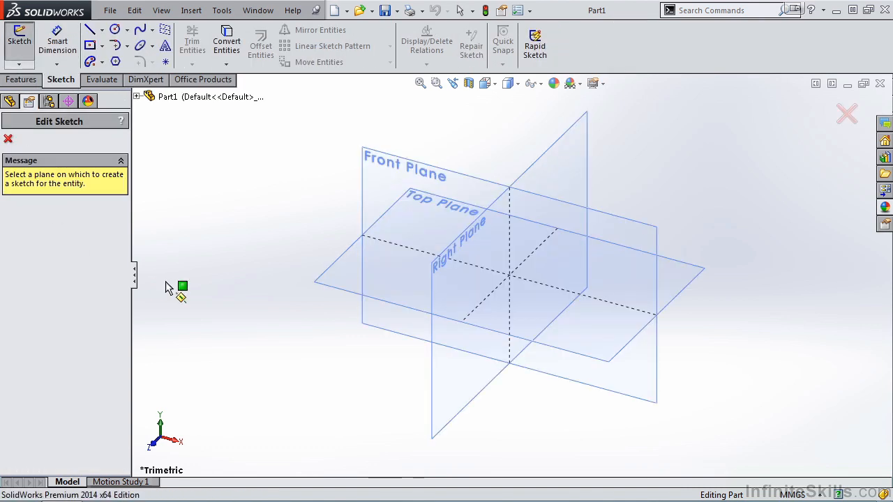
click(340, 269)
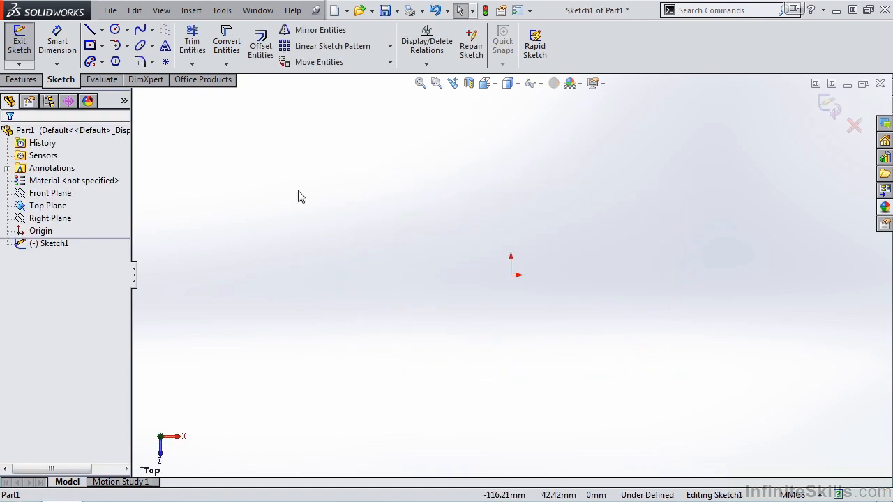
click(89, 45)
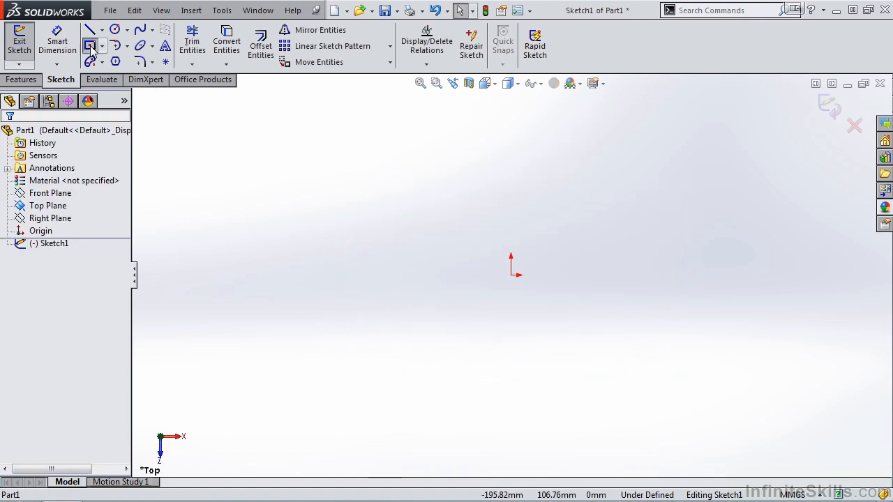
click(512, 275)
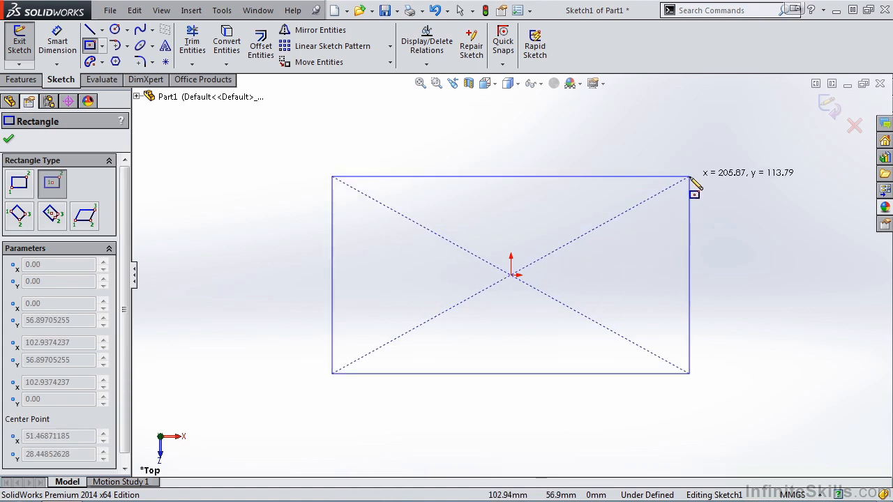
click(689, 176)
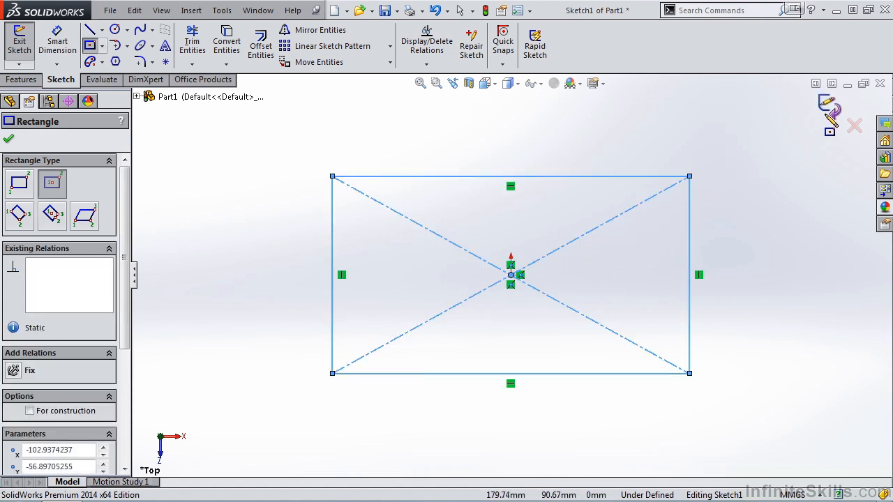
click(828, 106)
Create a reference plane offset 100 mm above the Top Plane.
key(space)
click(607, 255)
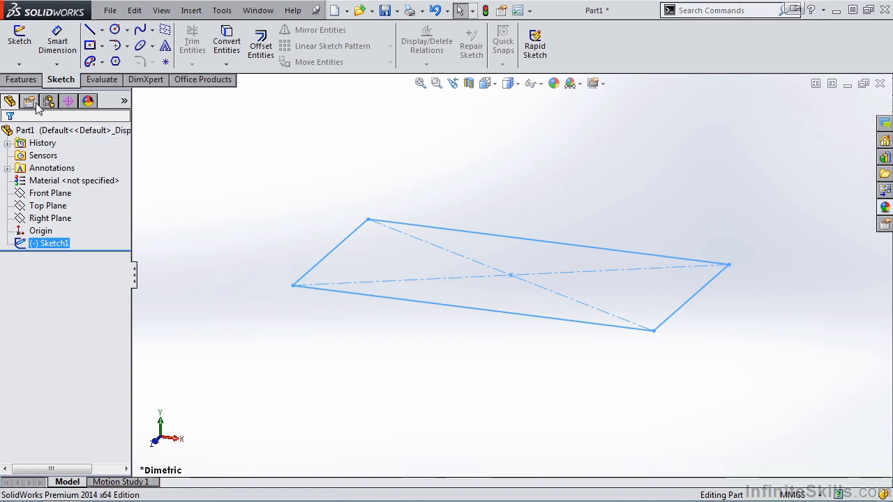
click(28, 82)
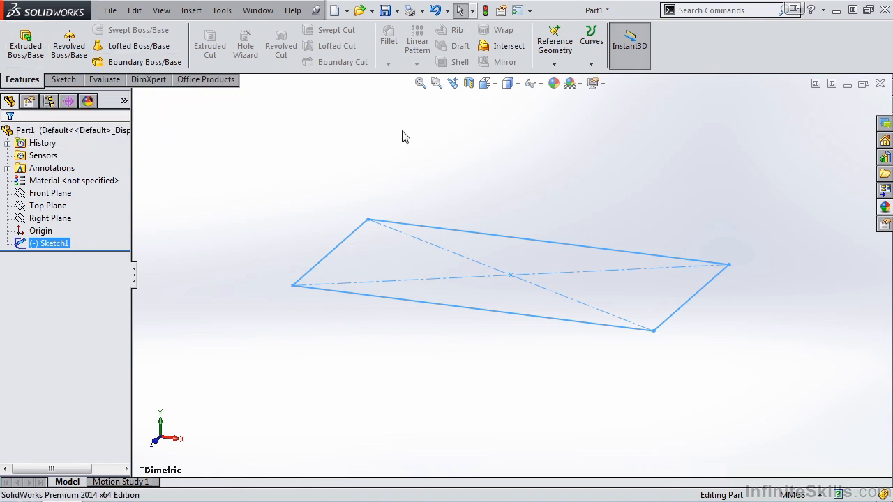
click(557, 67)
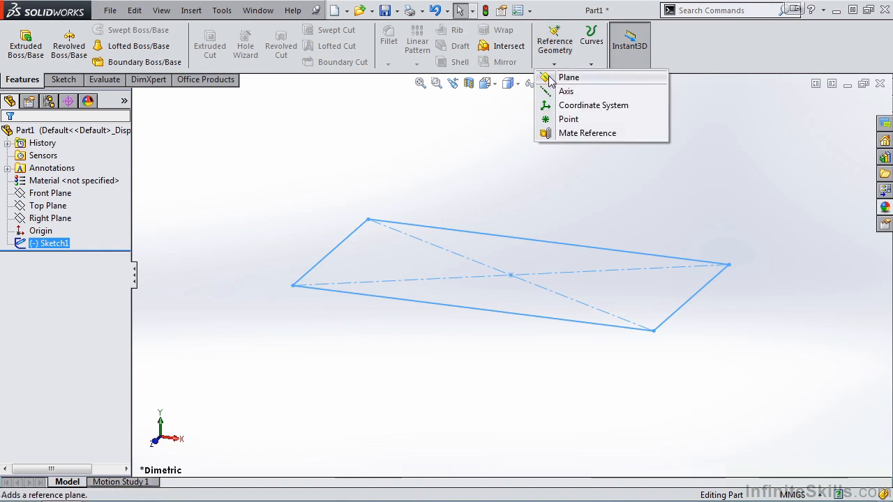
click(551, 78)
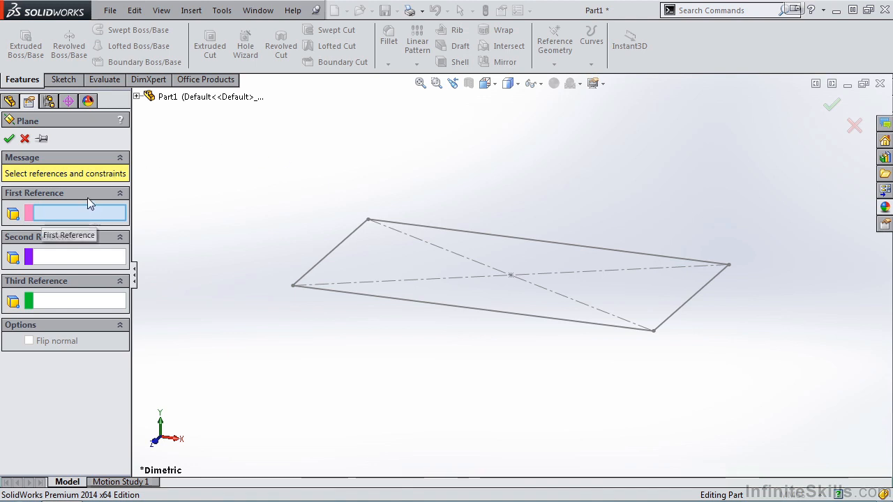
click(137, 97)
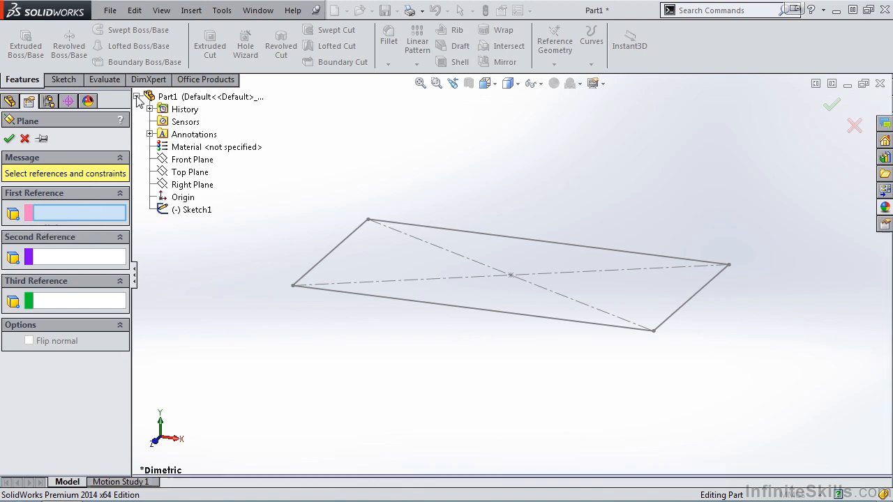
click(189, 172)
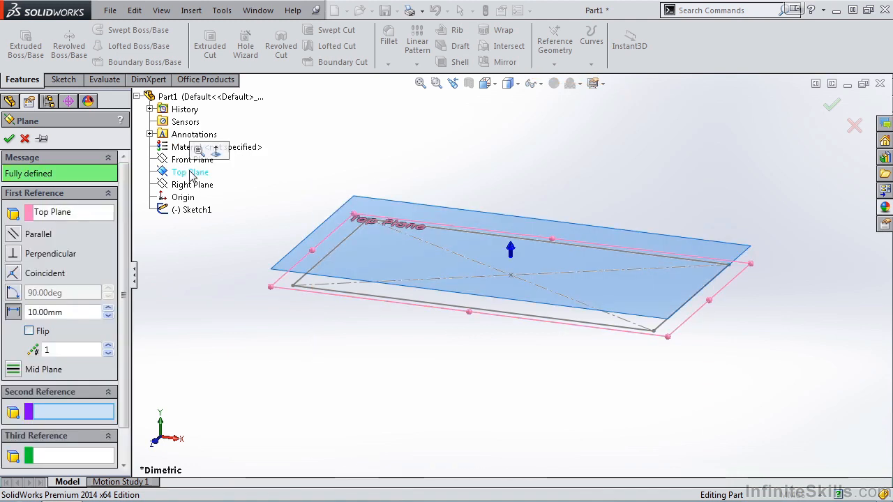
click(87, 312)
text(100)
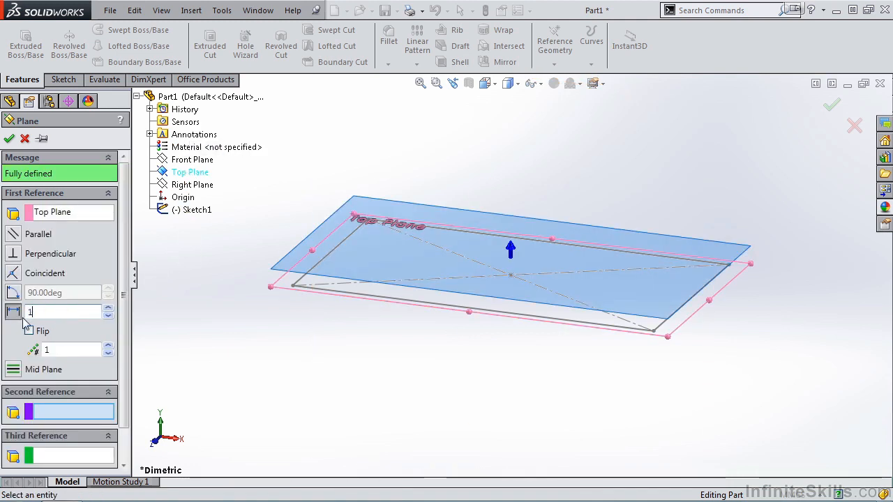
key(Return)
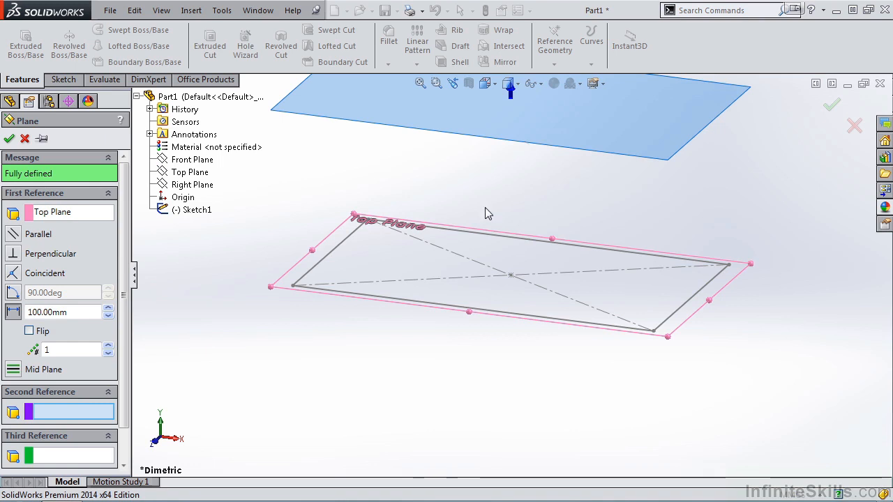
click(8, 138)
key(f)
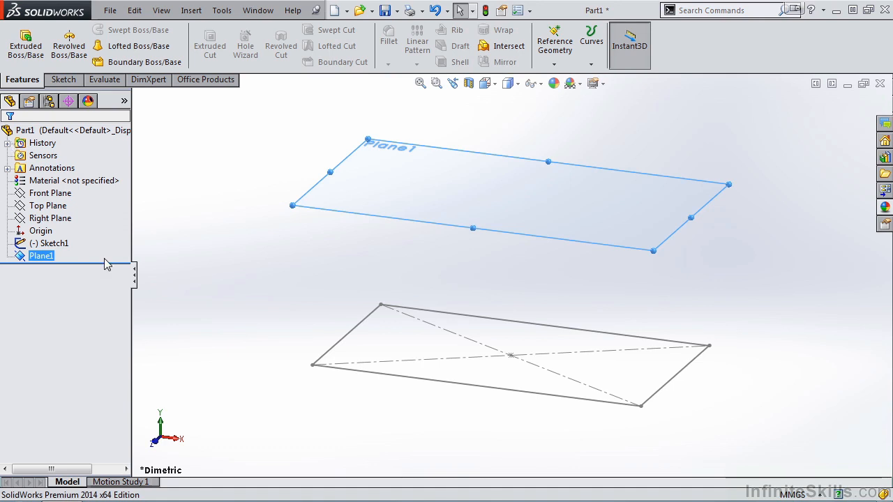
Sketch a circle of about 33 mm radius centered on the origin on the new offset plane, exit the sketch, and hide the plane.
click(70, 82)
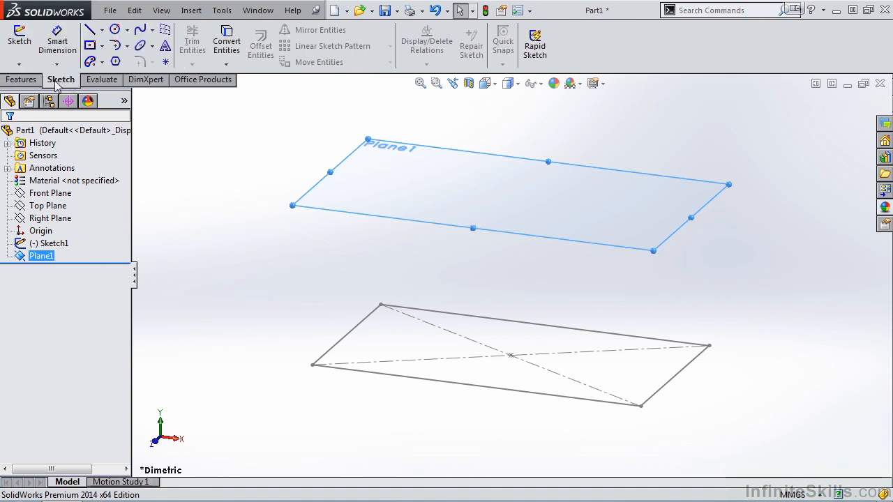
click(19, 41)
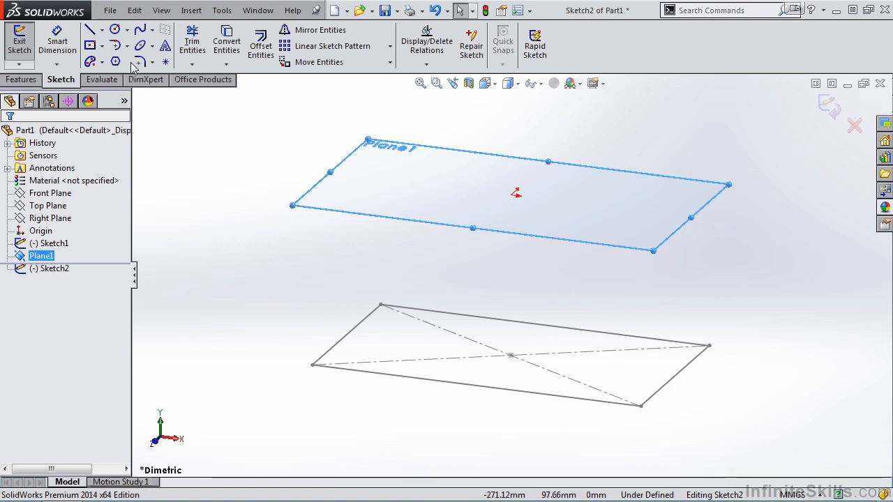
click(116, 32)
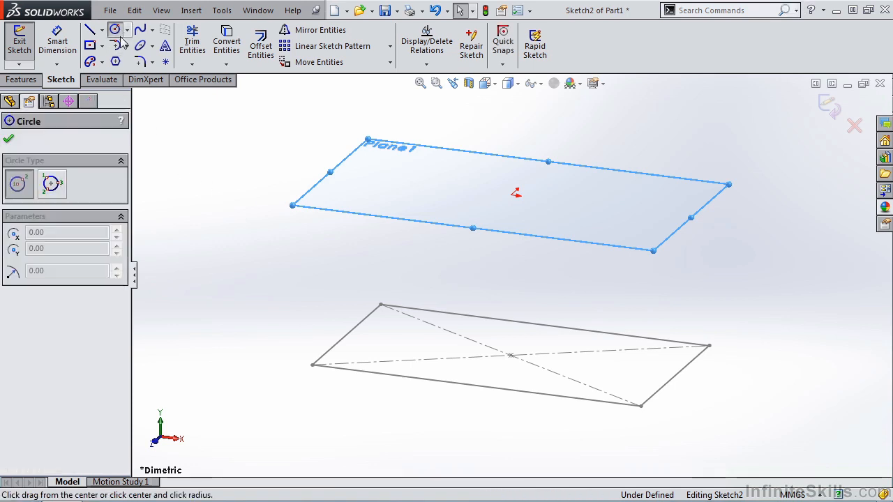
click(514, 194)
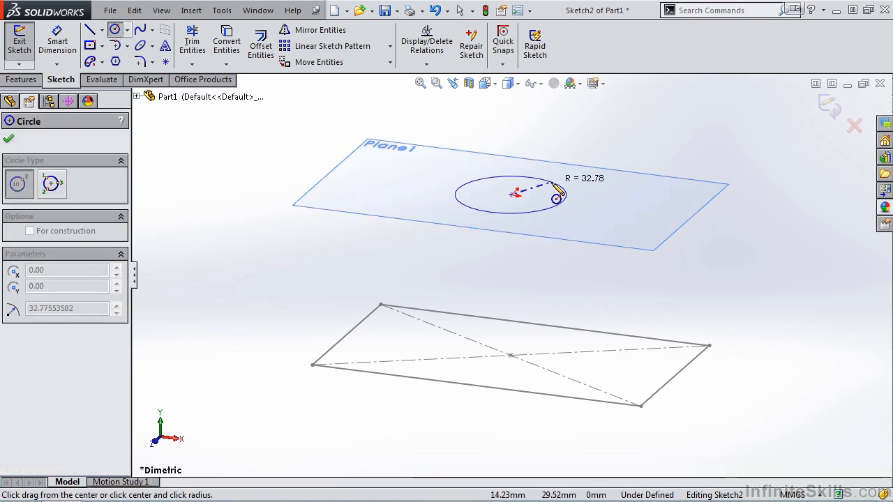
click(557, 192)
click(831, 106)
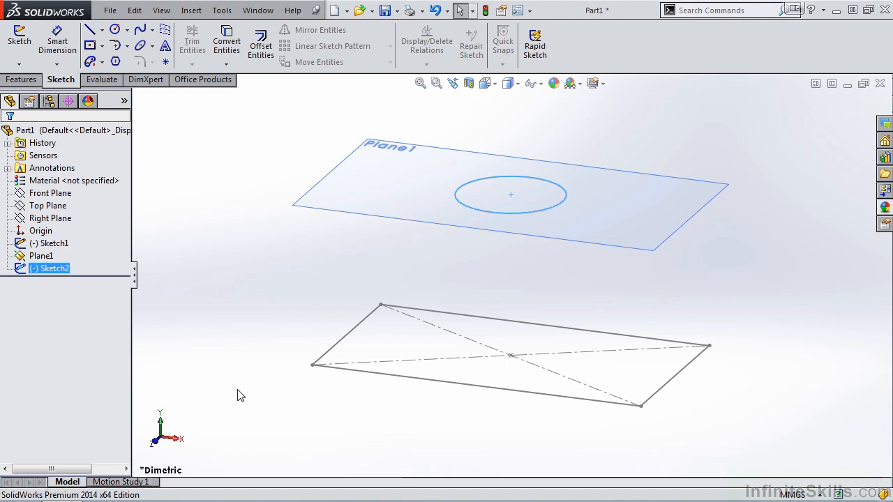
click(21, 258)
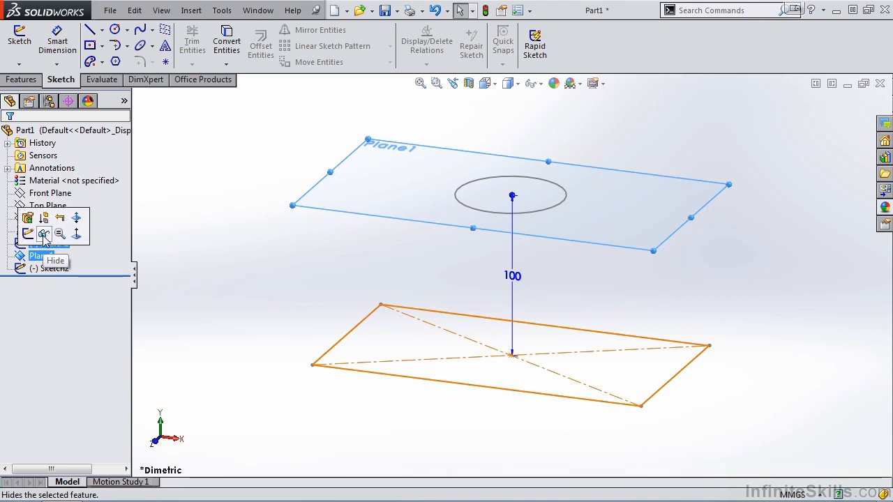
click(44, 234)
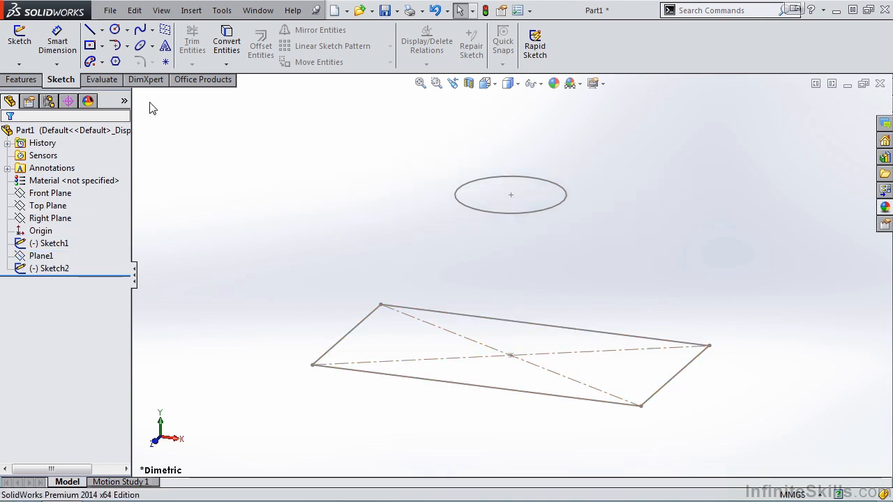
Start a Lofted Boss/Base with the rectangle's lower-left front corner and the circle's nearest matching point as profile picks.
click(25, 80)
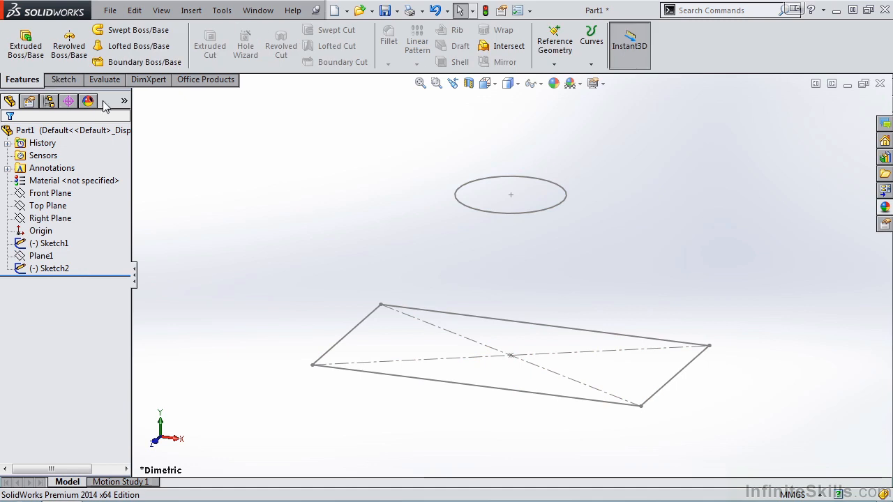
click(145, 47)
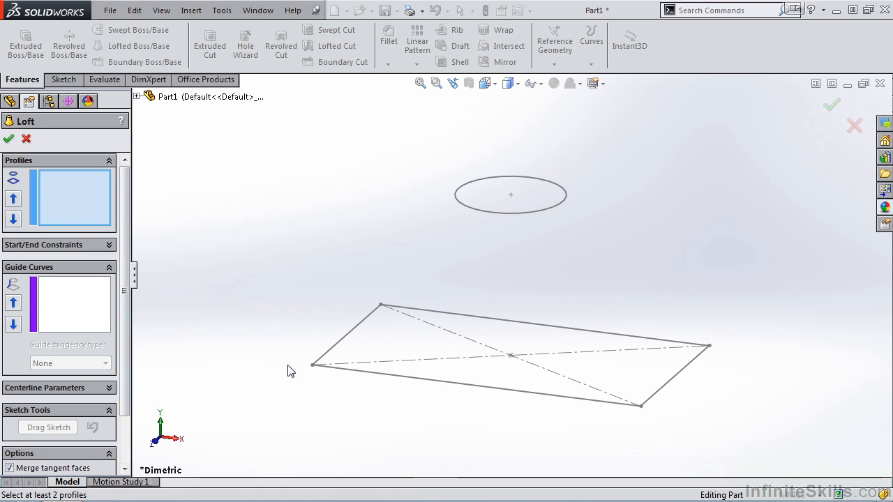
click(312, 365)
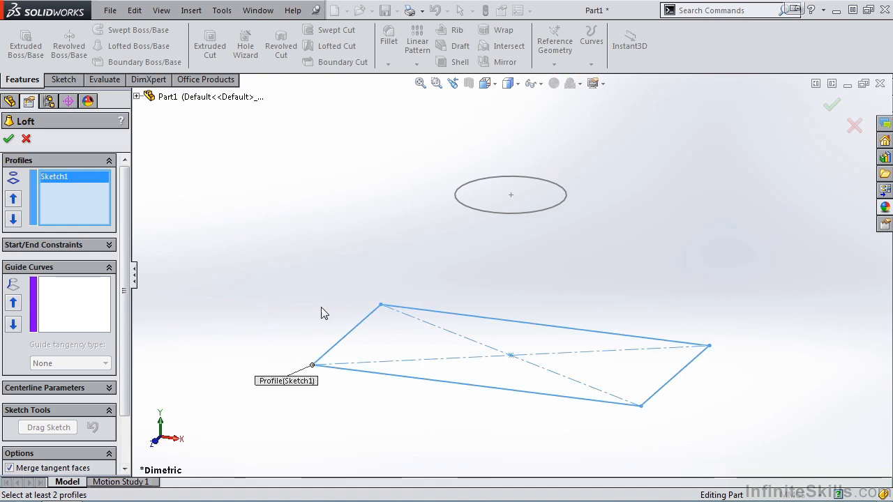
click(461, 205)
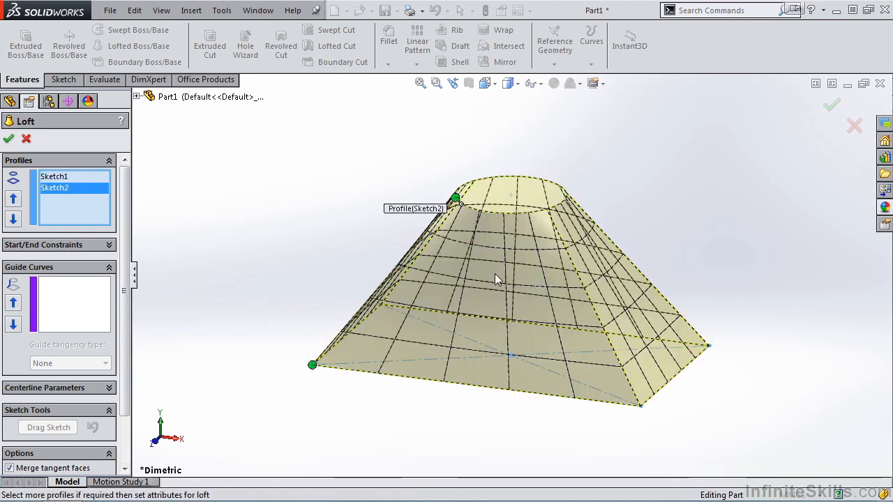
Set both the start and end constraints of the loft to Normal To Profile.
middle_drag(500, 345, 526, 412)
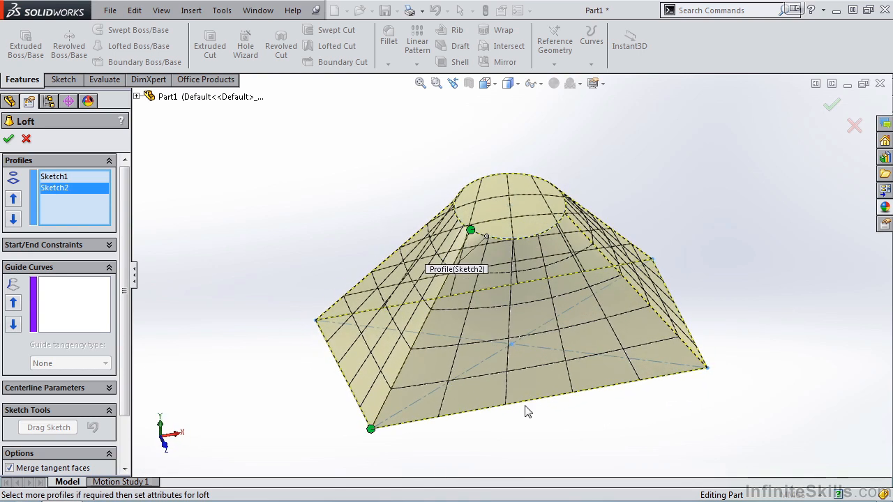
drag(125, 182, 125, 209)
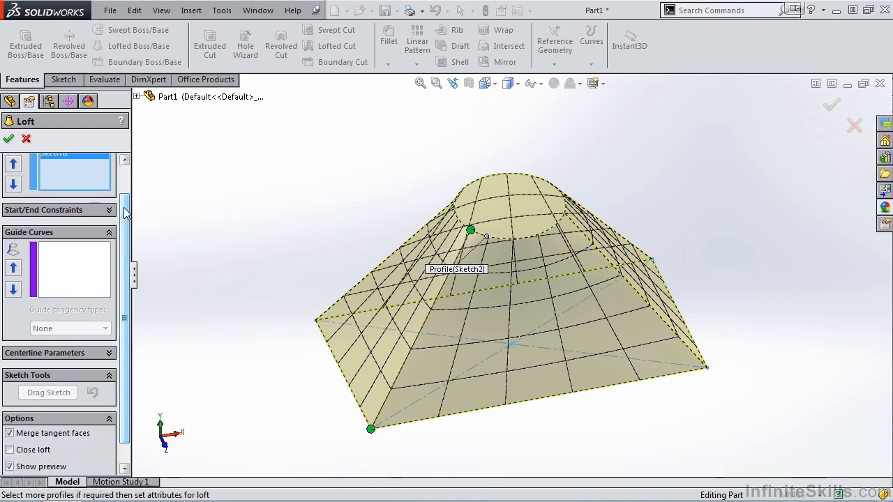
click(109, 210)
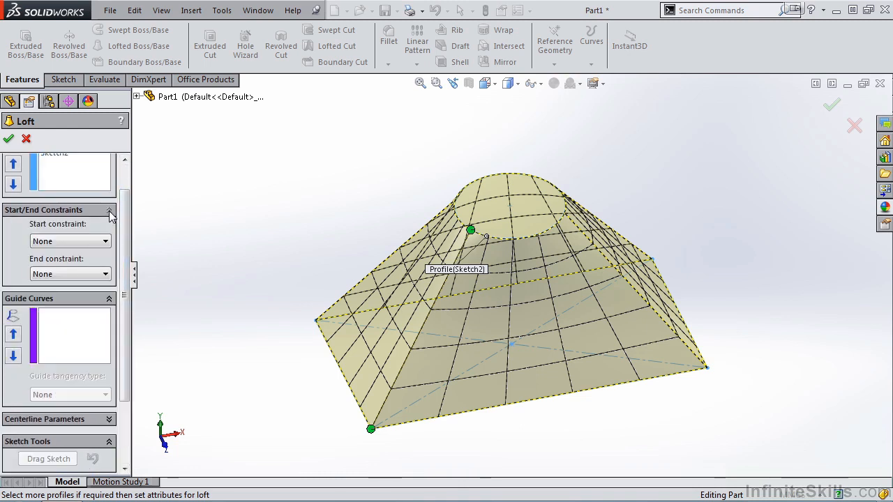
drag(125, 276, 127, 339)
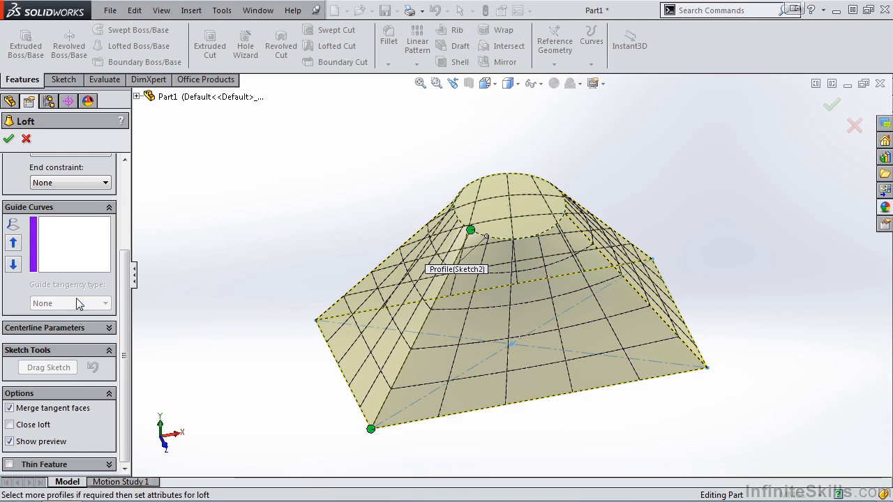
drag(125, 280, 127, 176)
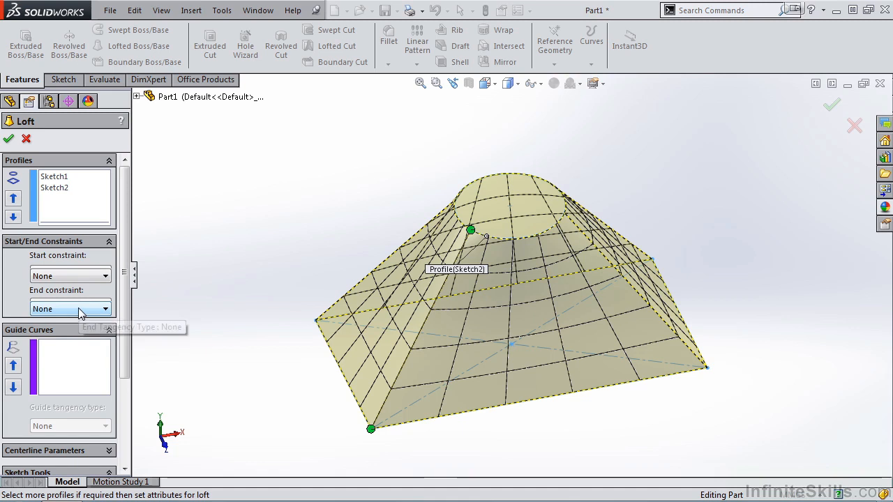
click(105, 277)
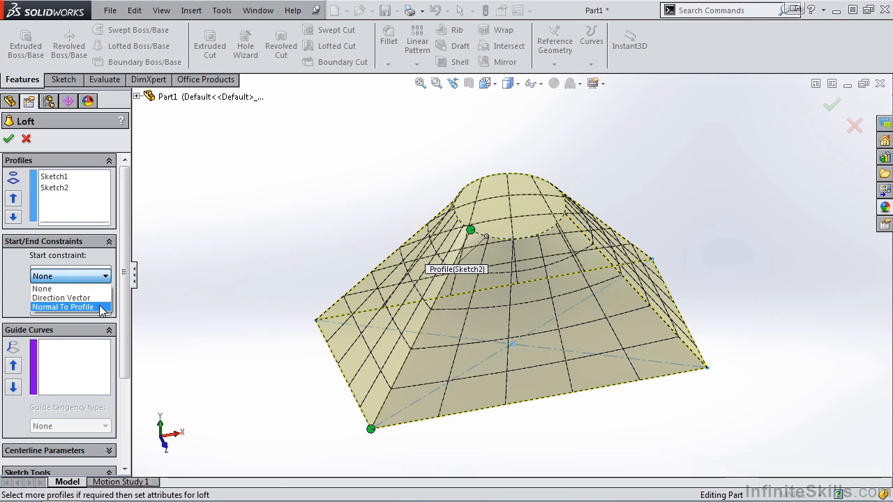
click(101, 307)
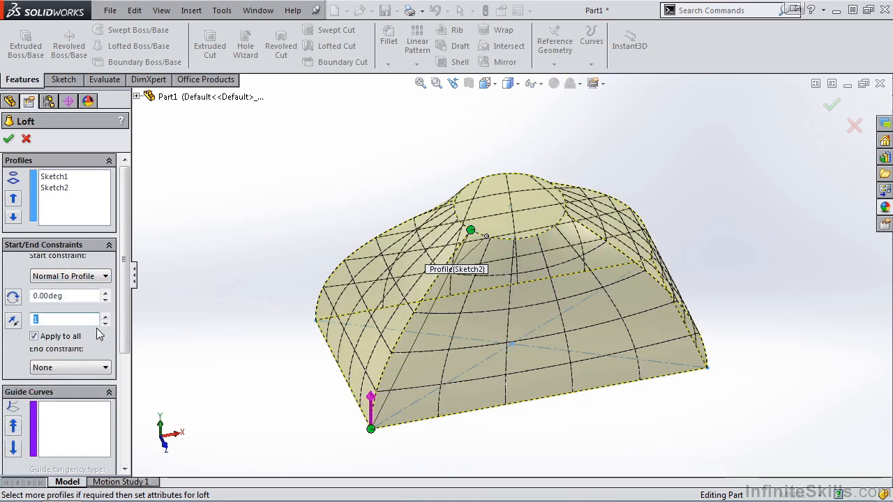
click(104, 368)
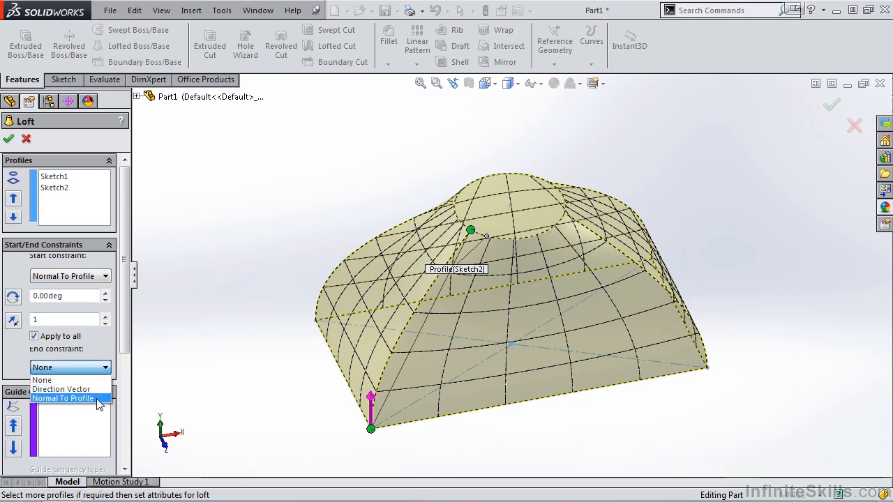
click(98, 399)
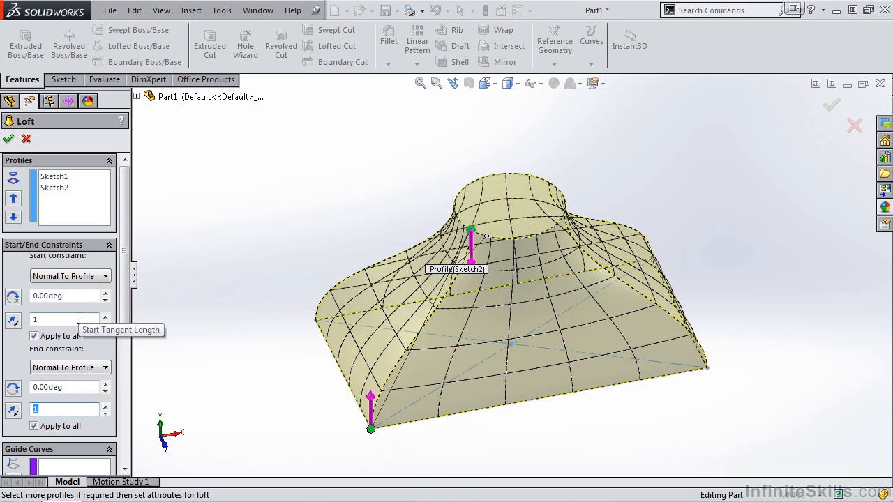
Try an end tangent length of 5 in the loft's end constraint.
click(62, 410)
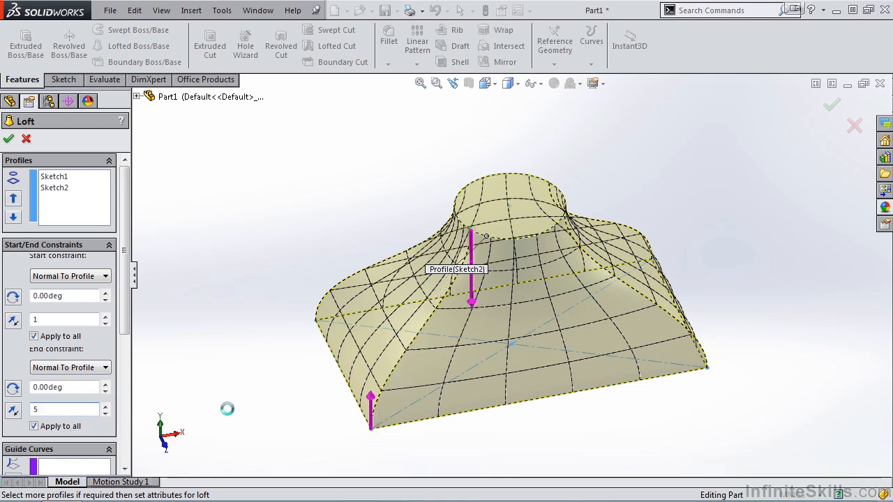
key(Return)
middle_drag(284, 398, 294, 360)
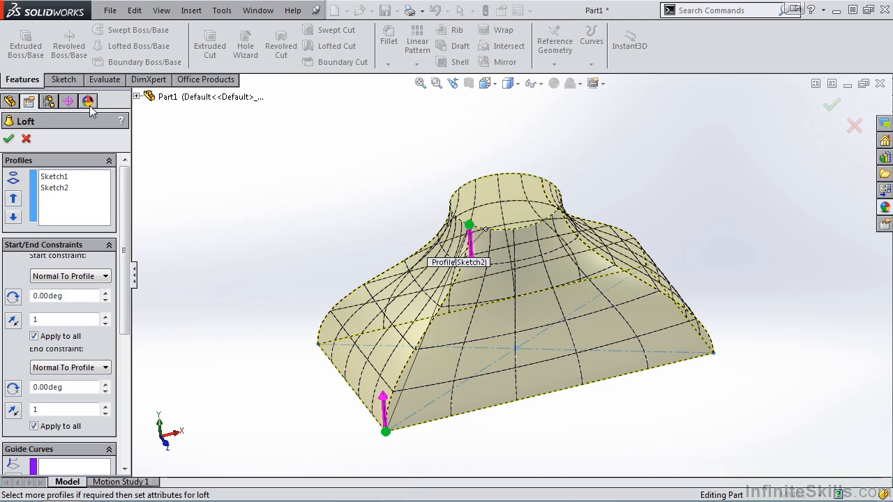
Accept the loft with both start and end tangent lengths at 1.
click(7, 137)
middle_drag(306, 427, 341, 424)
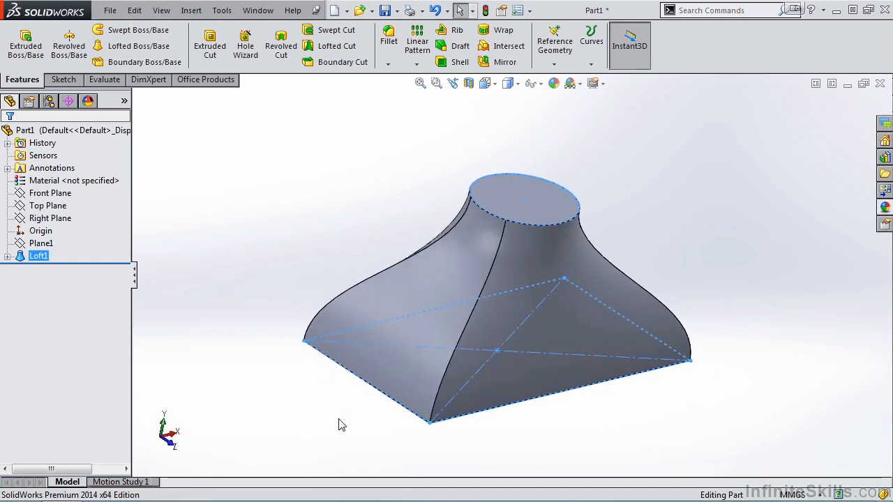
Reopen the loft for editing and slide its connector point along the circle and back toward the matching rectangle corner.
click(38, 256)
click(45, 221)
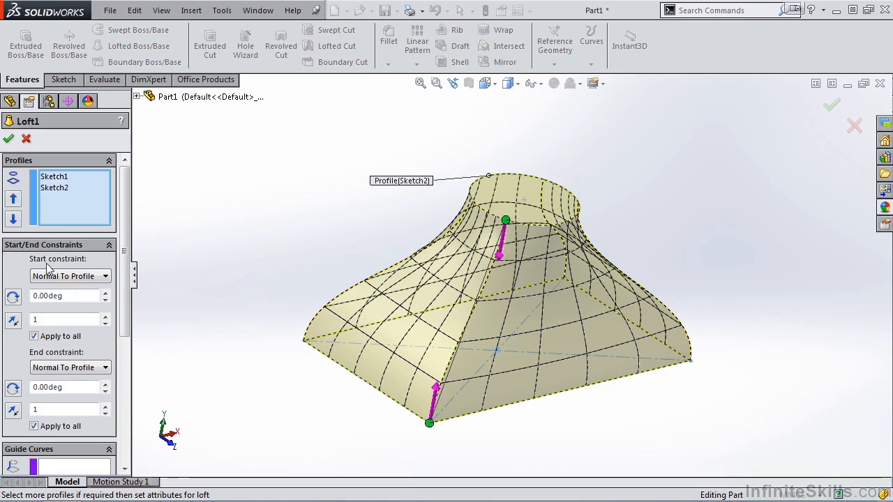
drag(508, 222, 583, 234)
middle_drag(539, 349, 516, 361)
drag(542, 242, 498, 256)
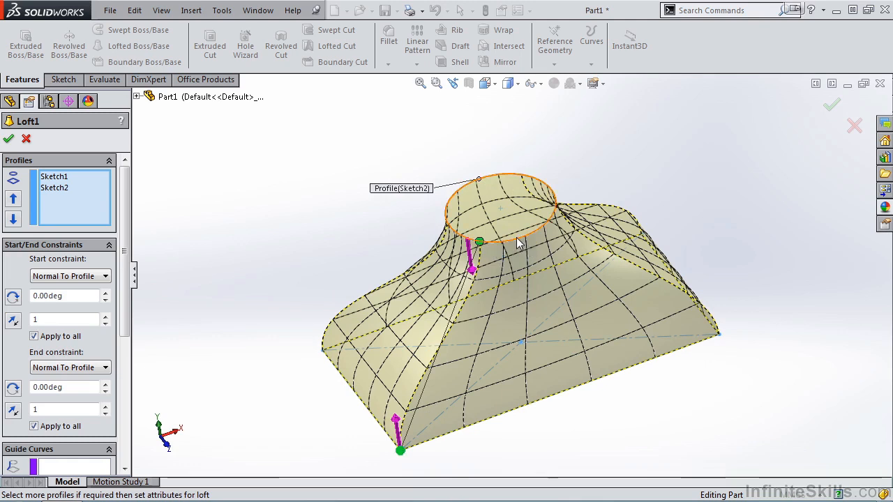
Try adding an extra connector from the front of the circle to the rectangle's long edge, and delete that connector.
right_click(516, 237)
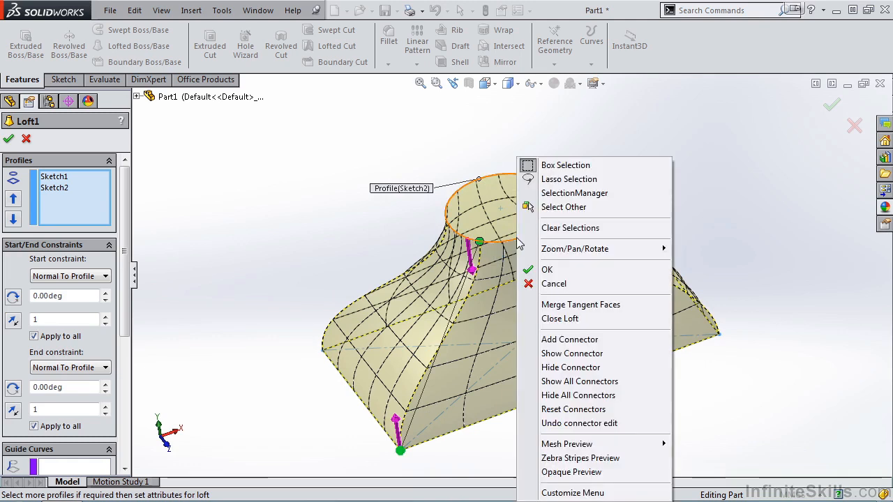
click(552, 340)
right_click(516, 246)
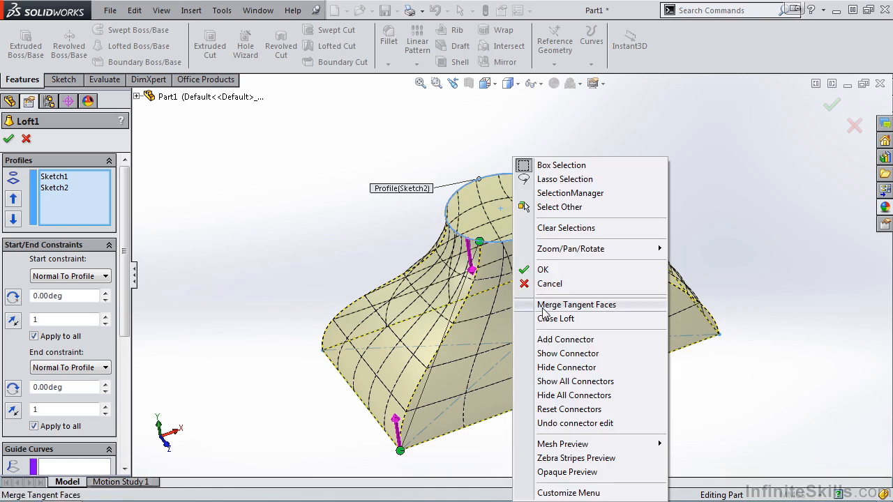
click(551, 340)
mouse_move(524, 238)
mouse_down()
mouse_move(544, 229)
mouse_move(516, 239)
mouse_up()
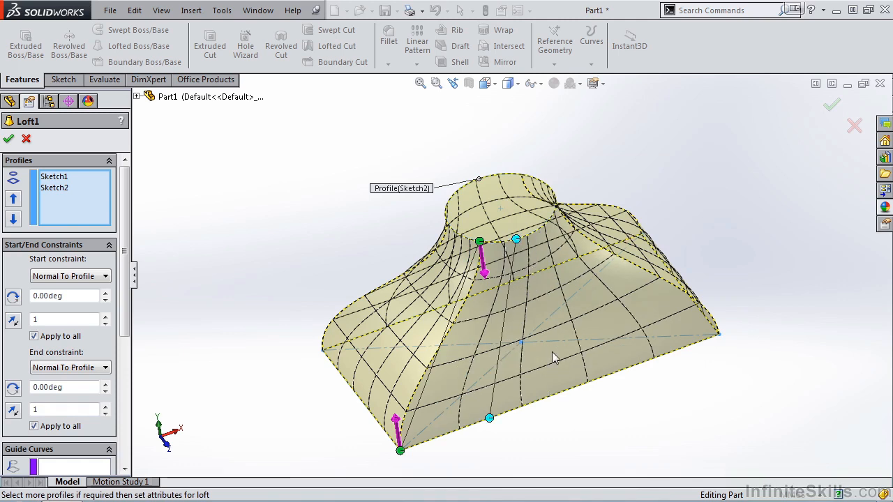
right_click(515, 240)
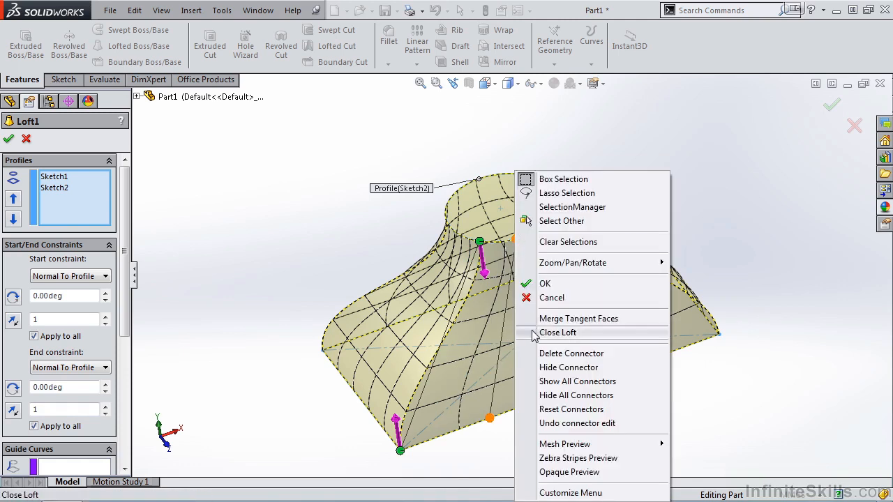
click(550, 355)
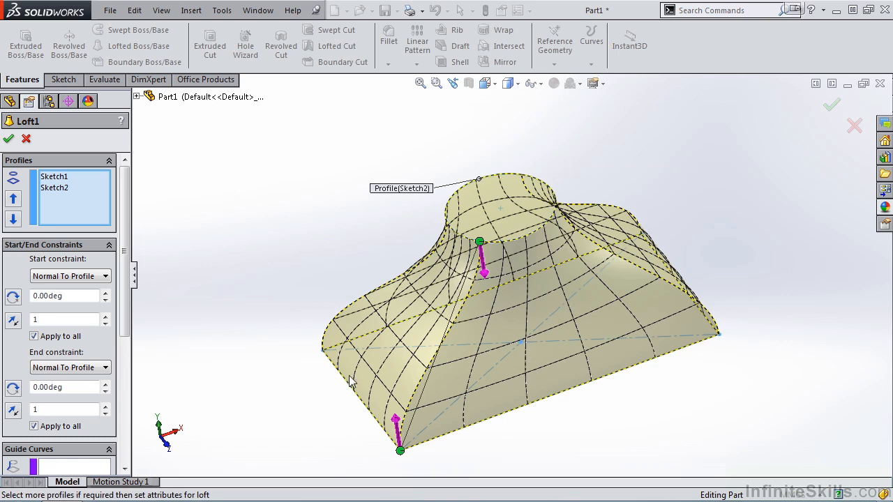
Accept the loft edit to rebuild the solid.
click(9, 139)
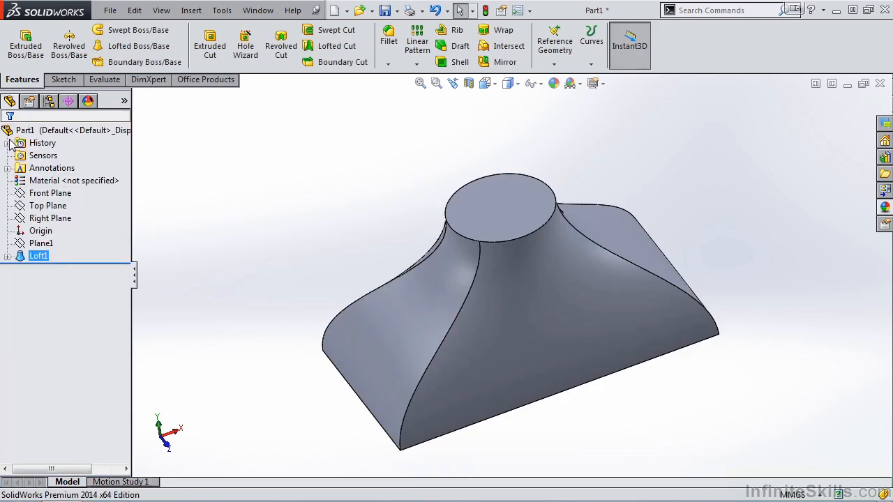
middle_drag(488, 480, 450, 454)
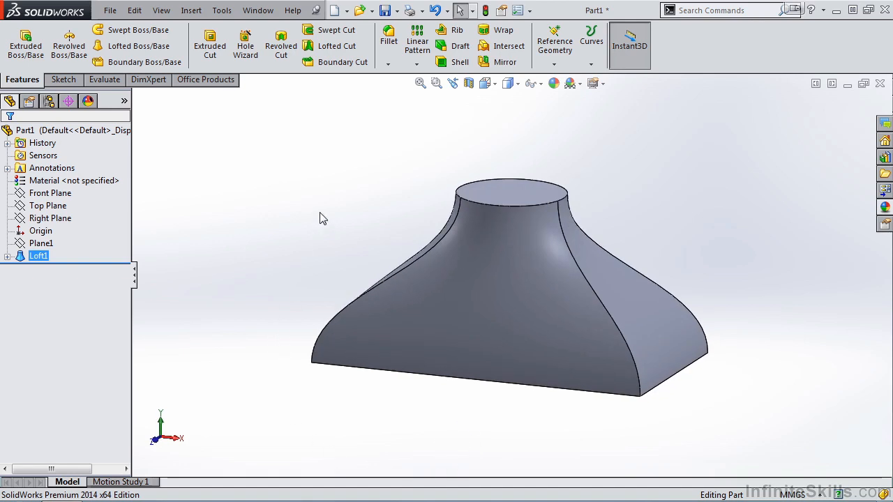
Create a reference plane offset 200 mm above the Top Plane.
click(554, 60)
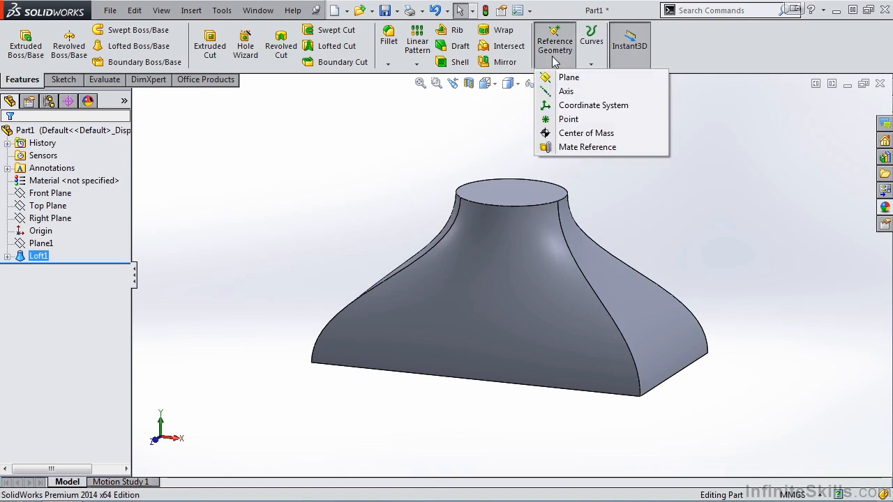
click(565, 77)
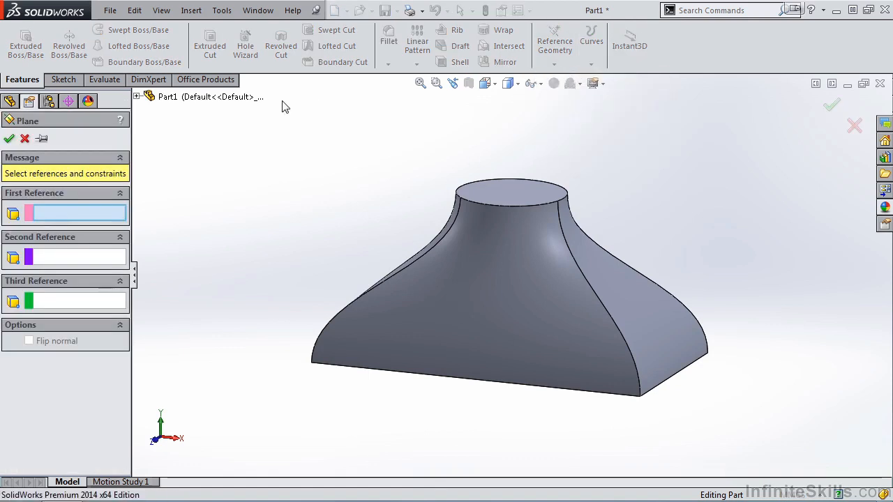
click(137, 96)
click(180, 173)
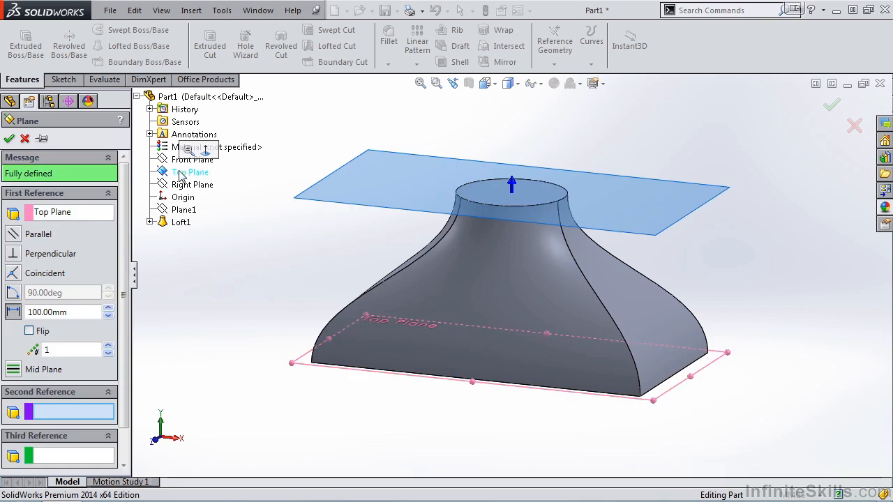
click(20, 315)
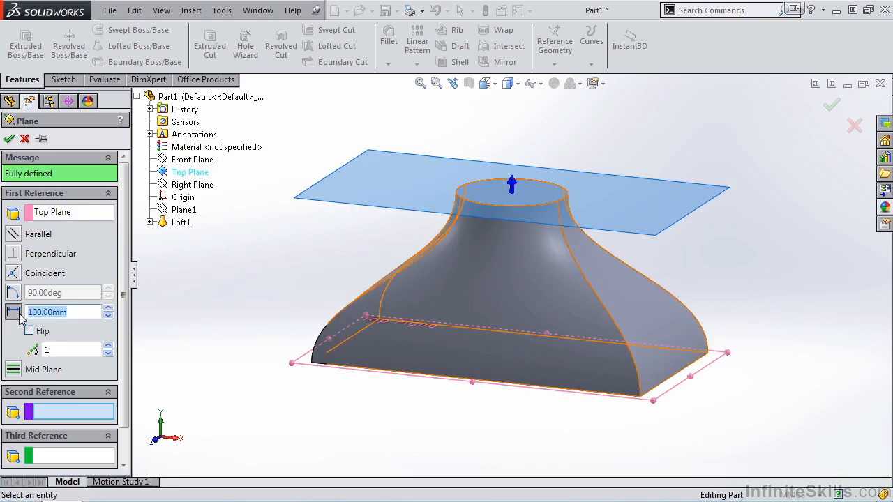
text(200)
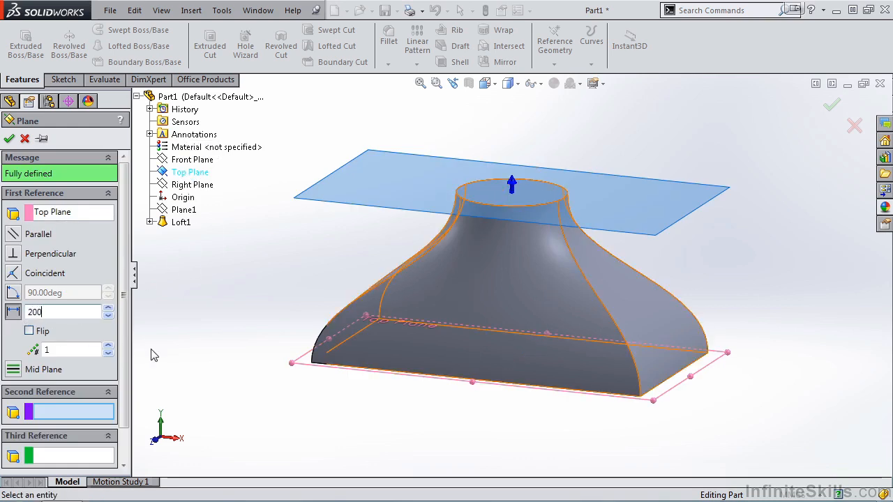
key(Return)
key(f)
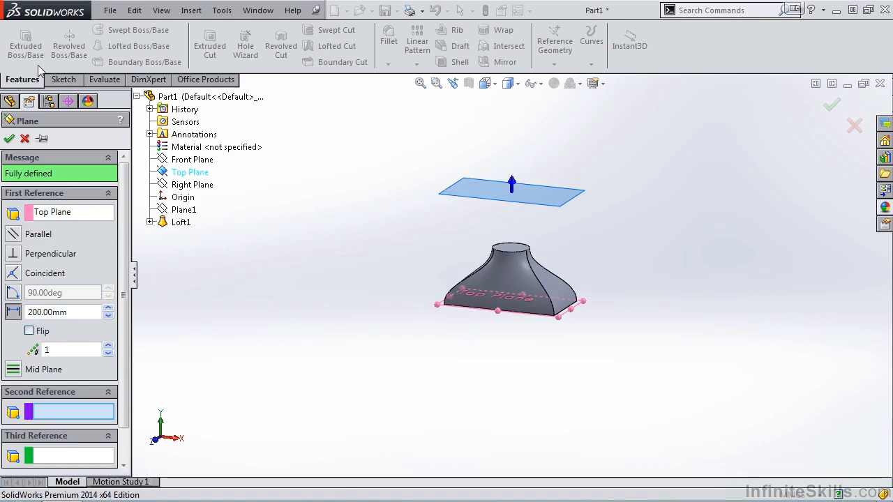
click(9, 138)
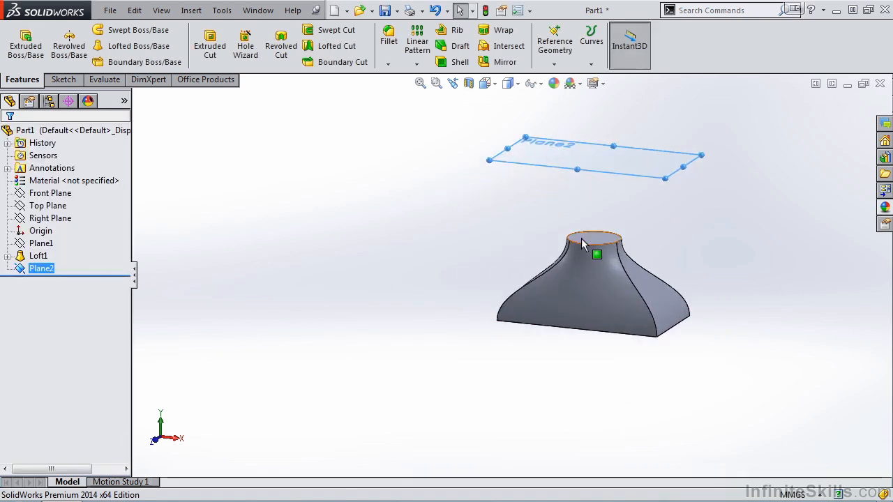
Sketch an ellipse centered on the origin on the 200 mm offset plane, with radii of about 29 and 16 mm, and exit the sketch.
click(65, 80)
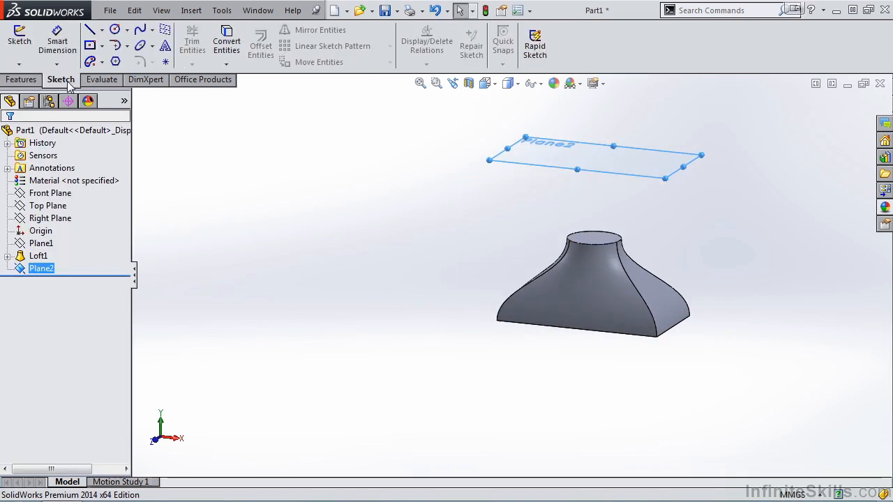
click(141, 47)
scroll(600, 178, down, 2)
middle_drag(585, 216, 589, 241)
click(590, 228)
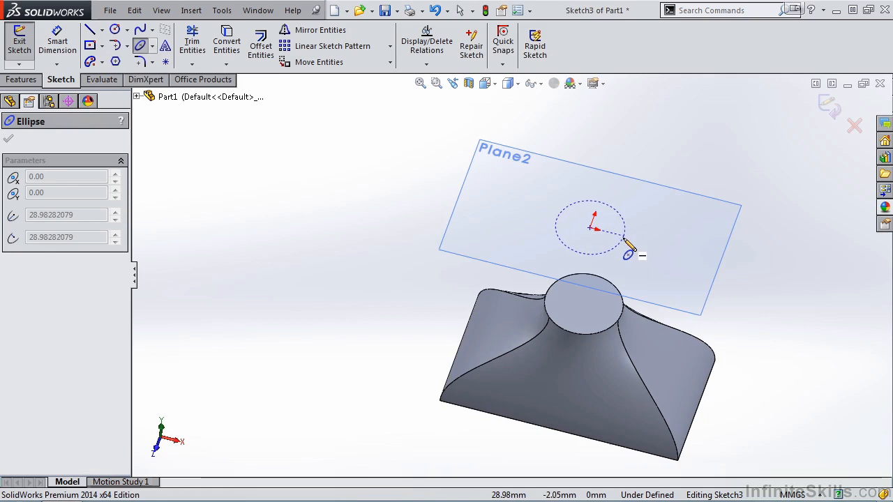
click(623, 236)
click(593, 223)
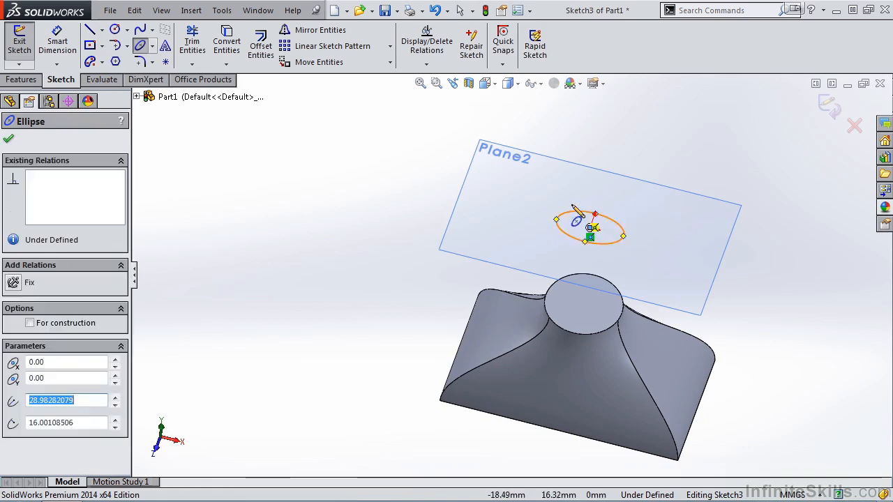
click(827, 105)
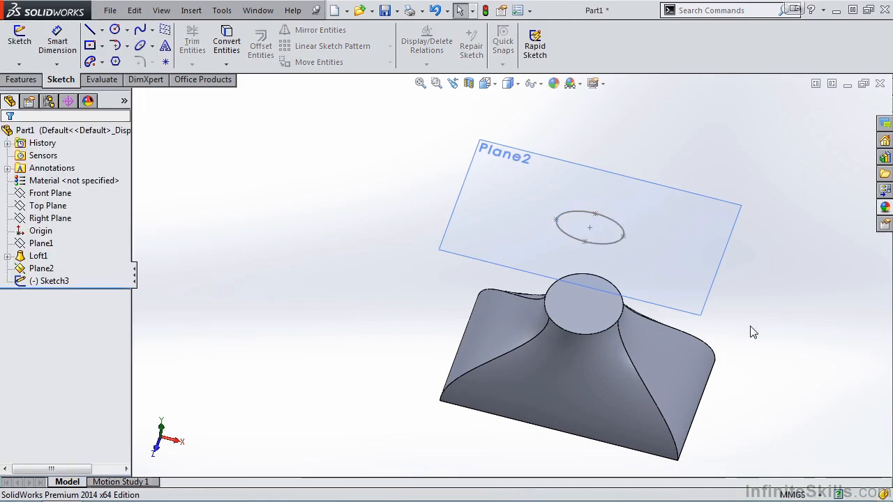
Hide the reference plane that carries the ellipse.
middle_drag(756, 295, 749, 257)
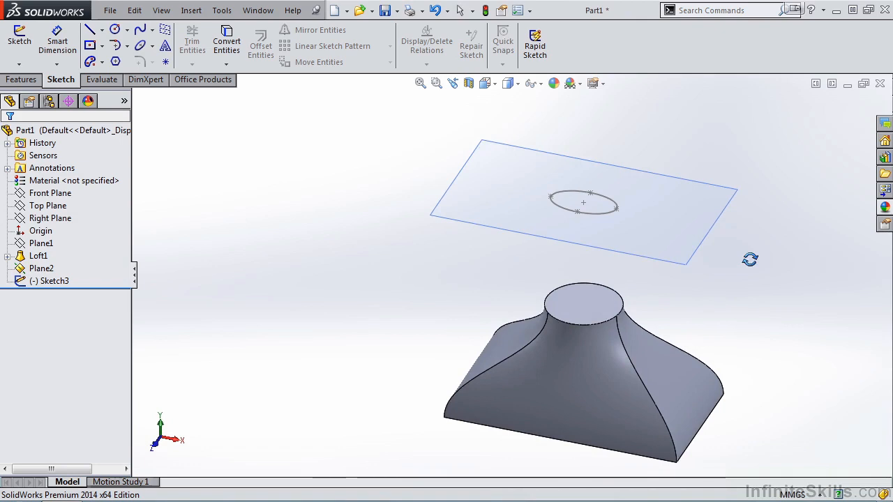
click(23, 271)
click(50, 252)
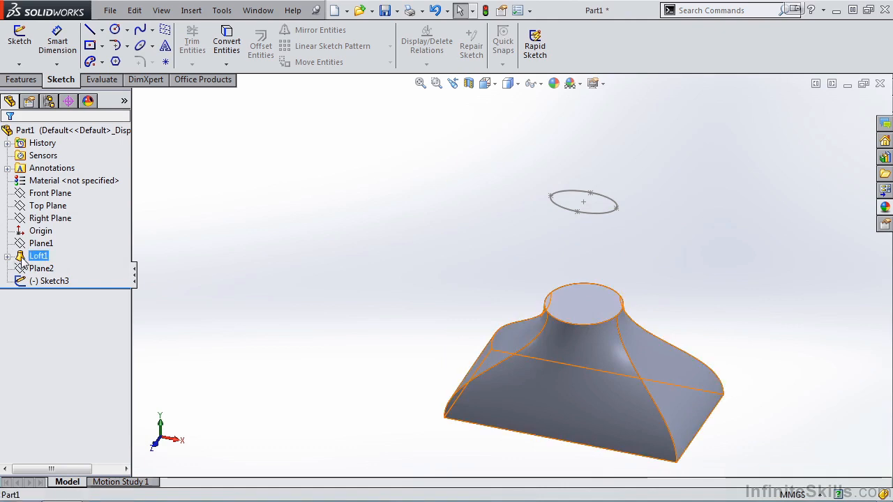
Reorder the loft in the feature history so it comes after the ellipse sketch.
click(21, 257)
ctrl+click(21, 280)
drag(21, 280, 25, 282)
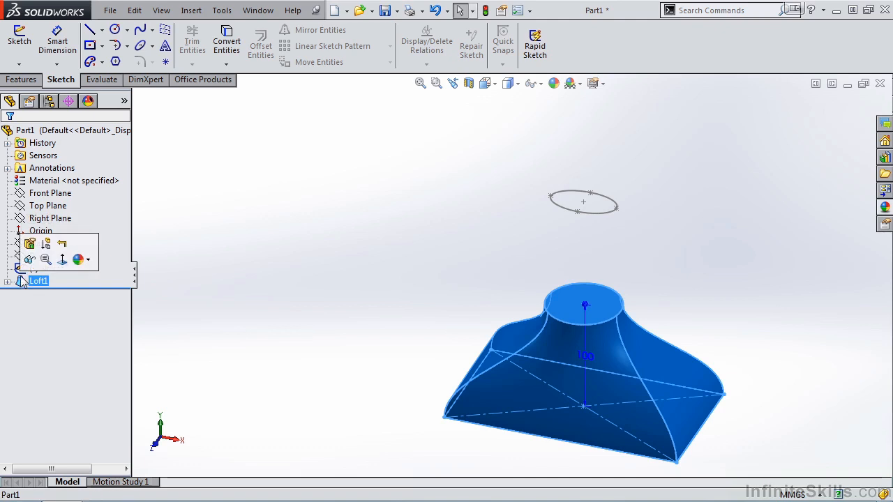
Edit the loft to add the ellipse as its third profile, picked near the existing connector side, and accept it.
click(31, 252)
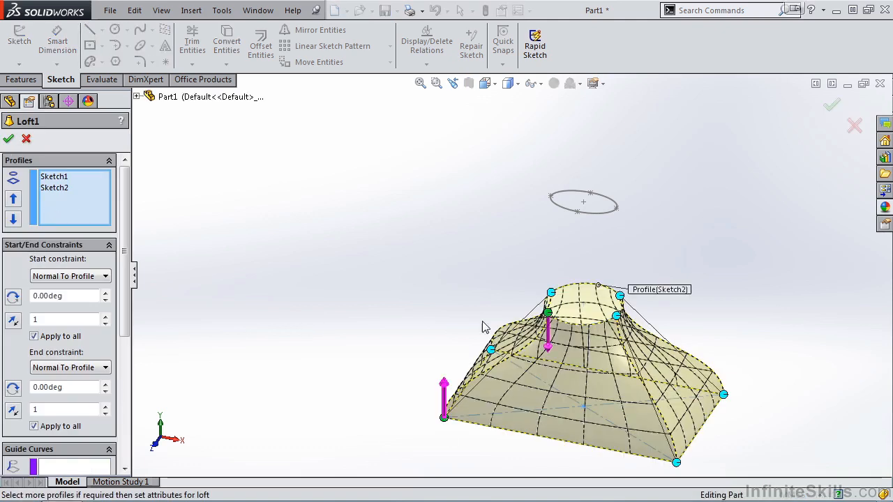
click(566, 207)
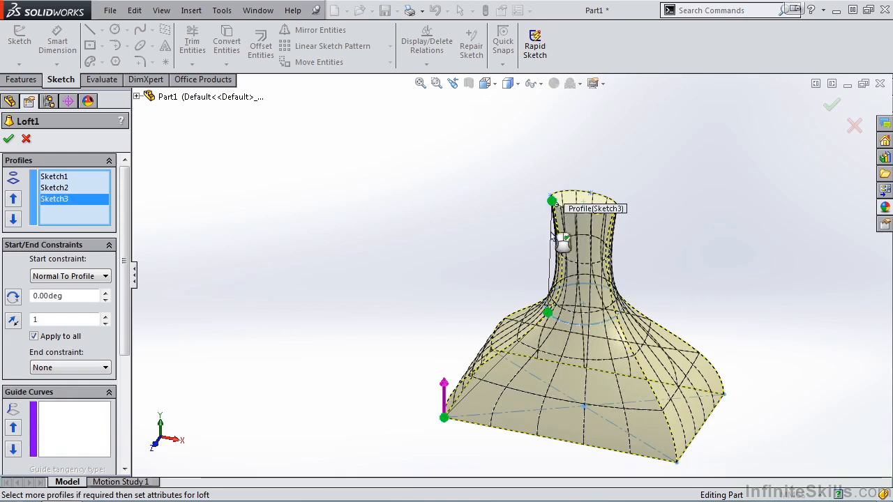
middle_drag(473, 235, 495, 235)
key(space)
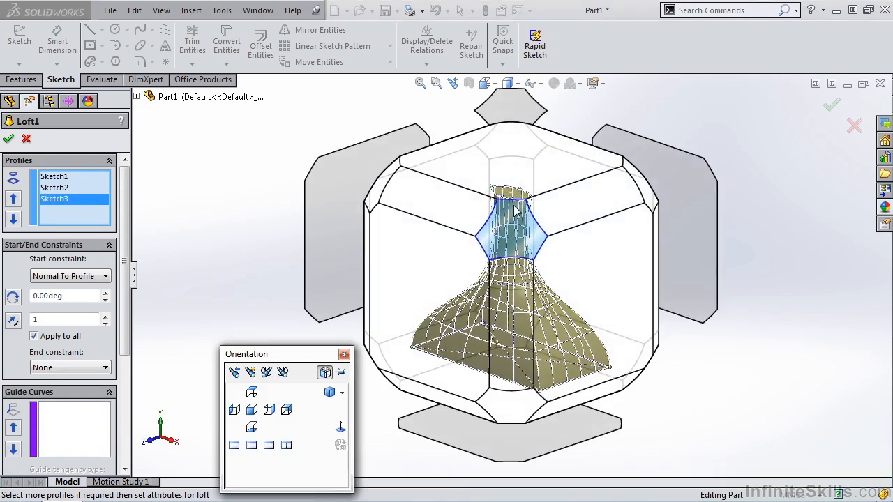
click(526, 233)
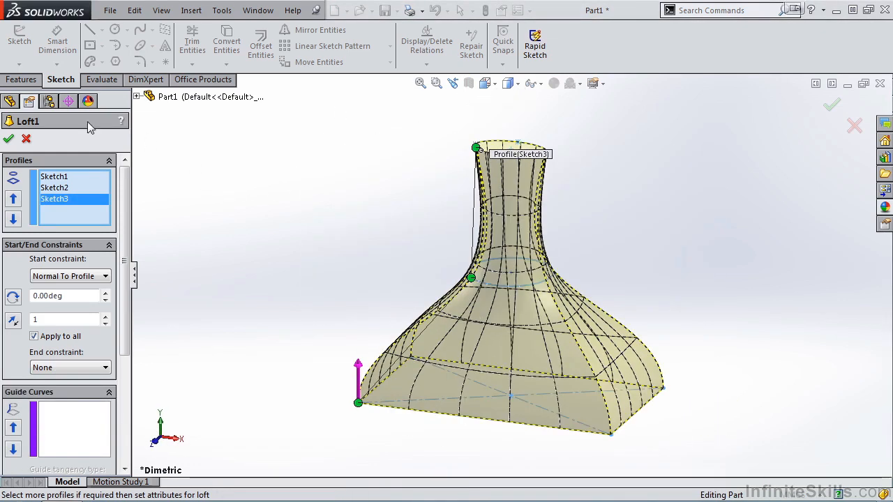
click(8, 138)
middle_drag(275, 251, 334, 281)
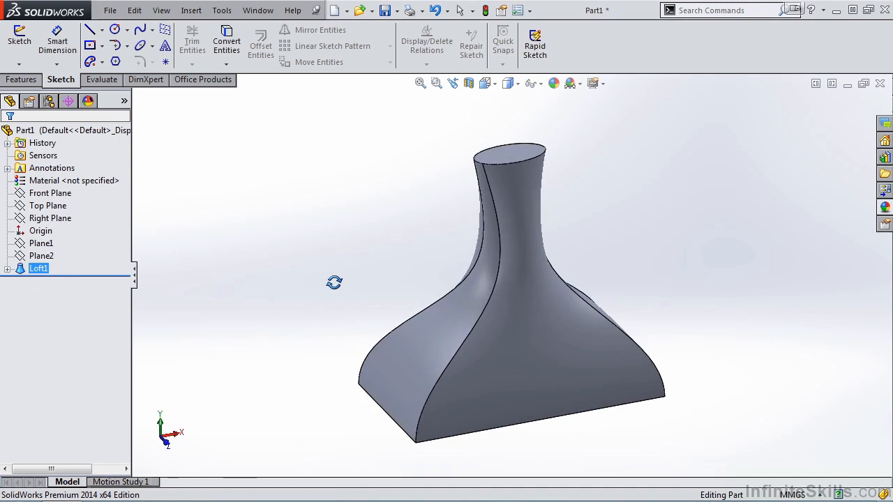